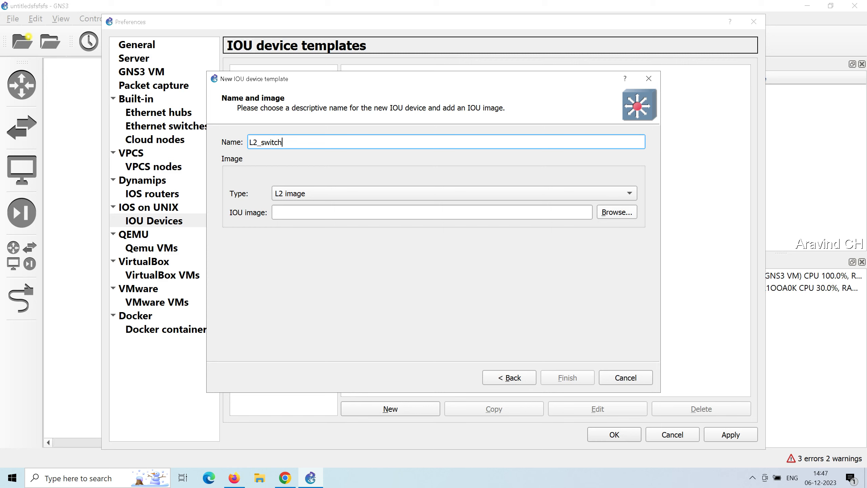
- Browse for the IOU image, showing all file types, and open the "ccie iso images" folder on the Desktop
left_click(617, 212)
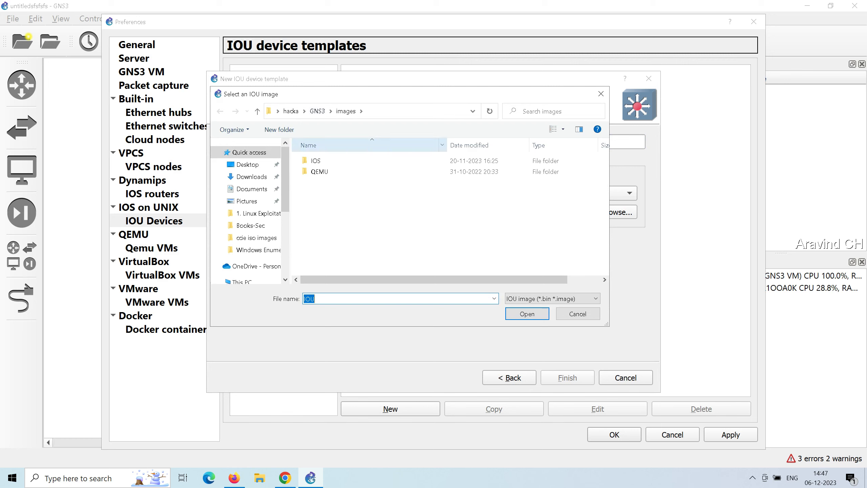
double_click(316, 160)
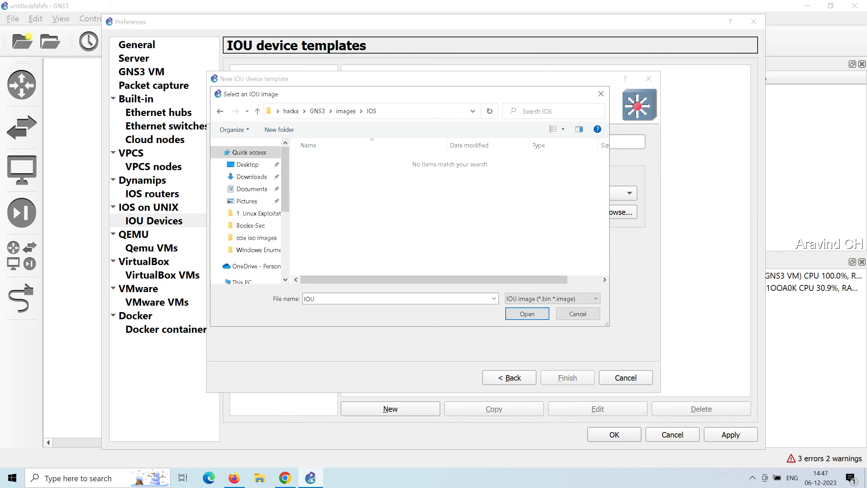
left_click(546, 298)
left_click(528, 310)
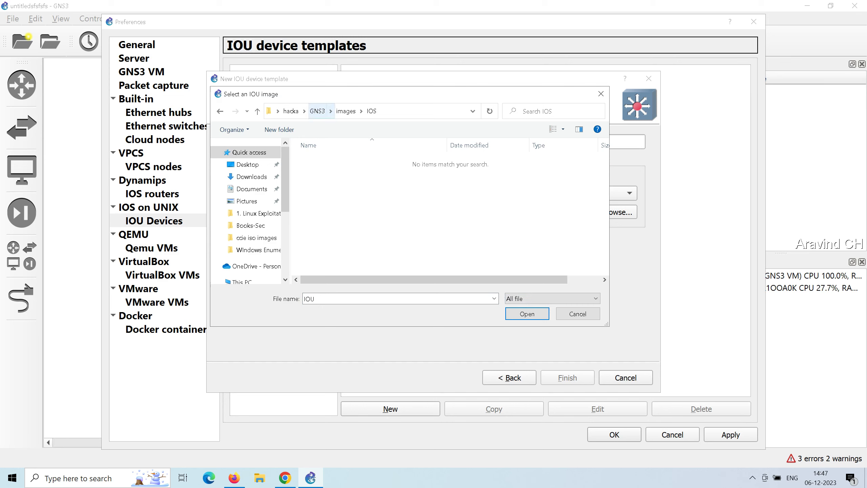
left_click_drag(285, 179, 285, 243)
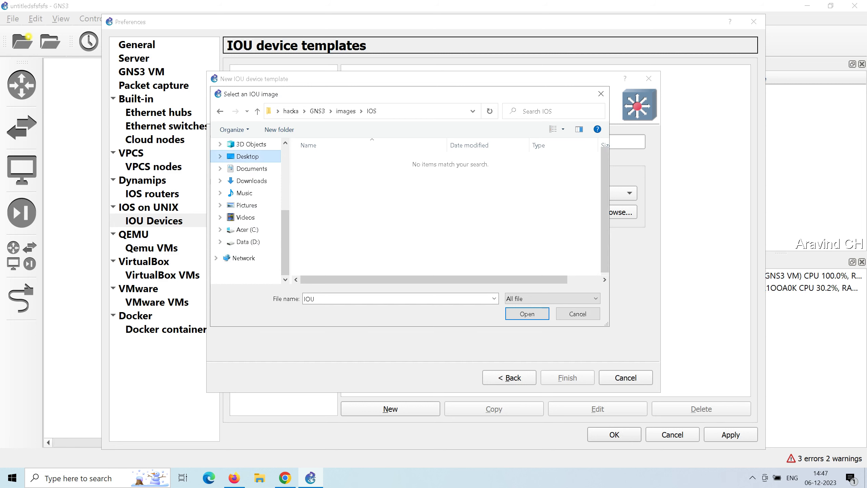
left_click(247, 156)
double_click(324, 168)
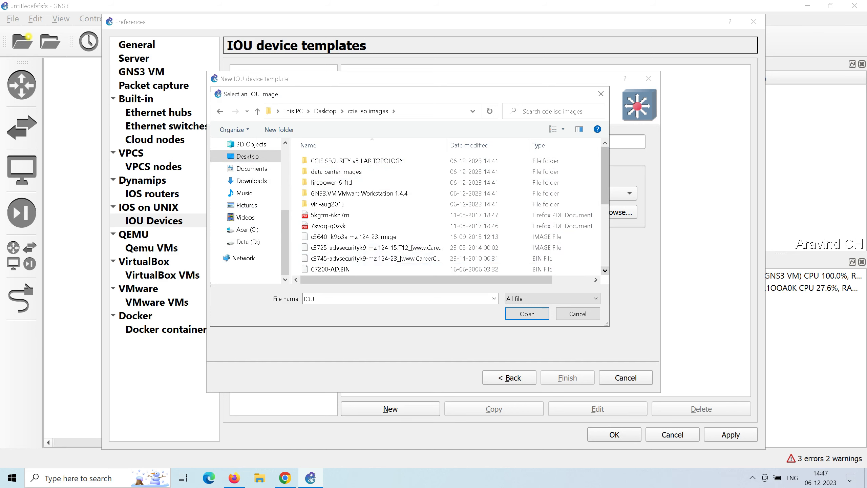
- Select L2-ADVENTERPRISEK9-M-15.2-20150703.bin as the IOU image and finish creating the L2_switch template
left_click(605, 270)
left_click(605, 270)
left_click(605, 270)
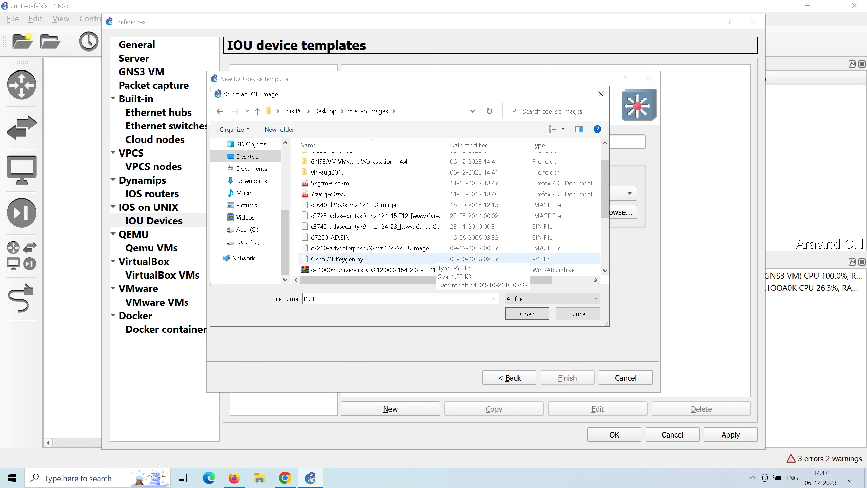
left_click(605, 270)
left_click(605, 270)
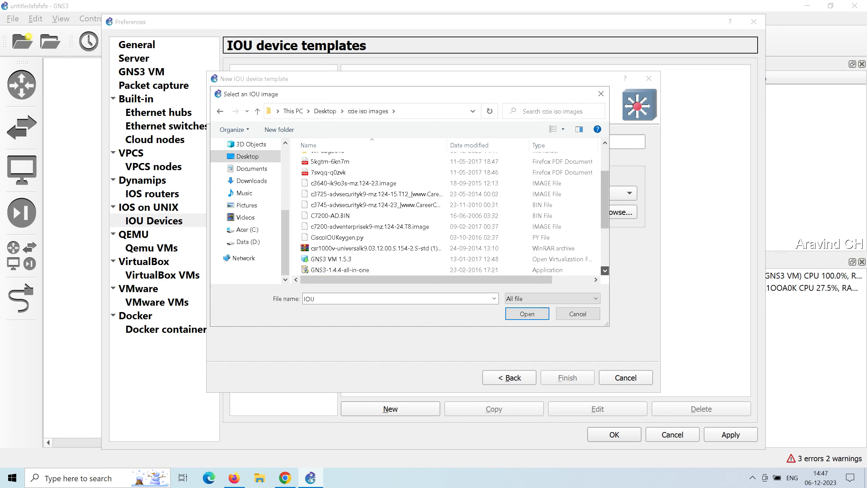
left_click(605, 270)
left_click(605, 270)
left_click(605, 270)
left_click(605, 270)
left_click(605, 270)
left_click(605, 270)
left_click(605, 270)
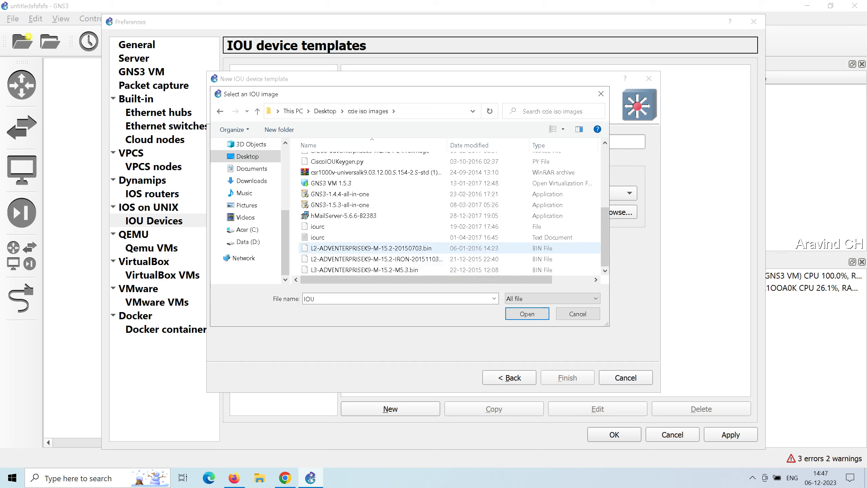
left_click(410, 248)
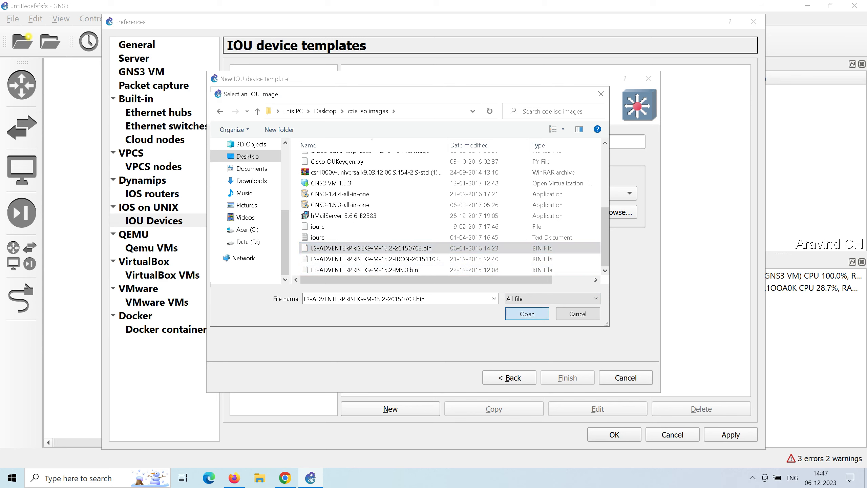
left_click(527, 314)
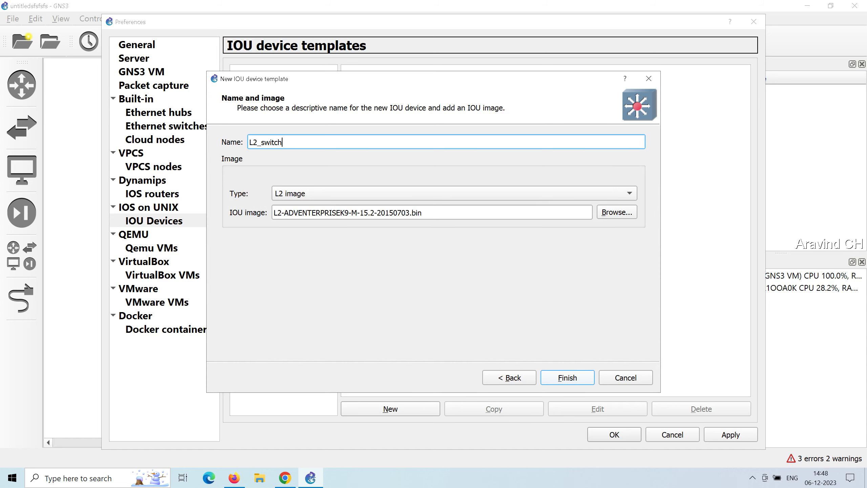
key("Return")
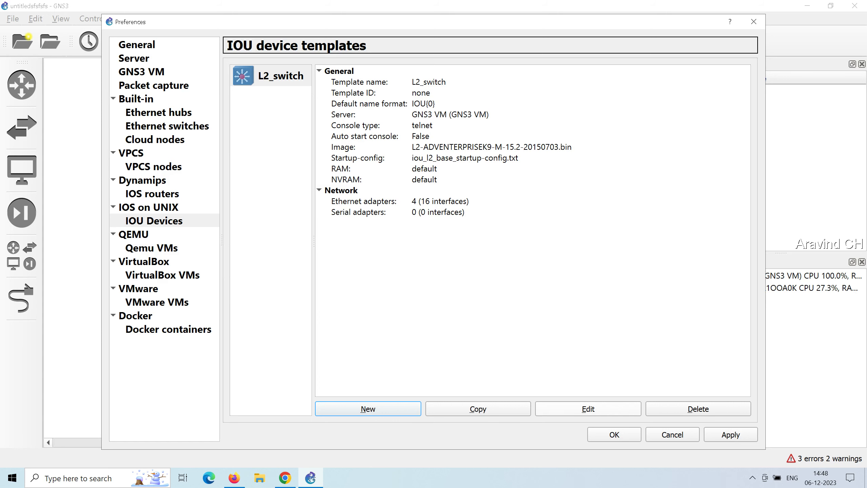
- Review the L2_switch template's general, network and usage settings, and save the preferences
left_click(587, 409)
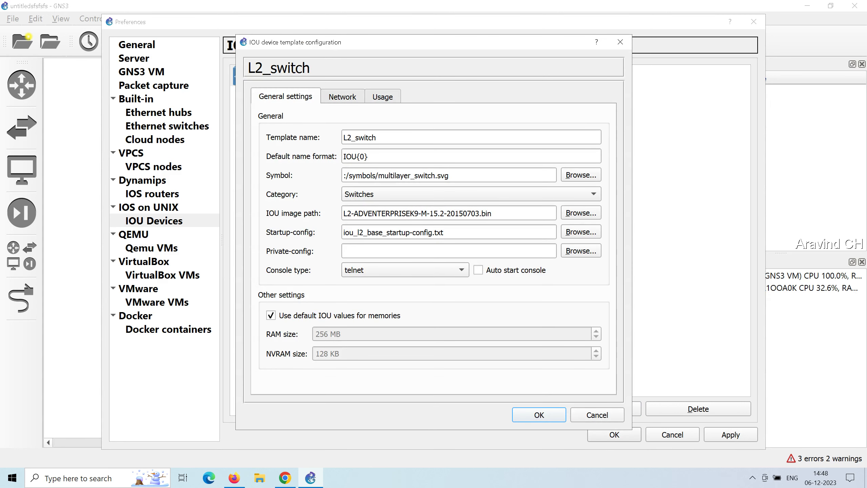
left_click(343, 96)
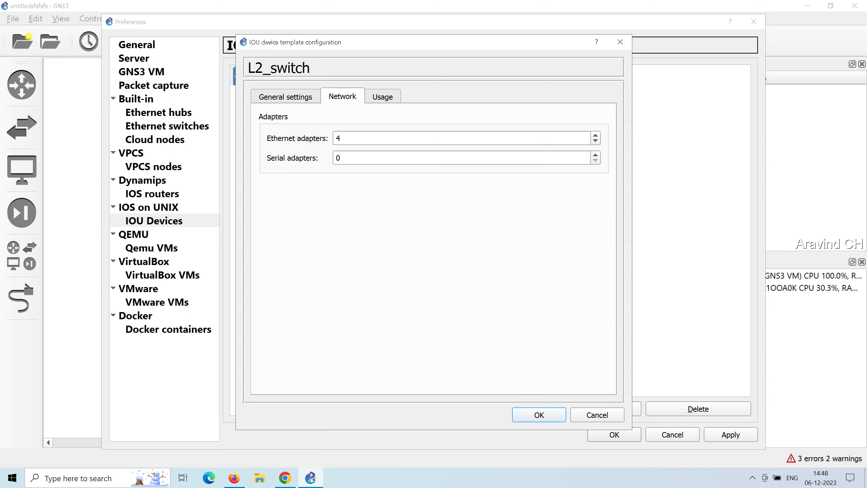
left_click(383, 97)
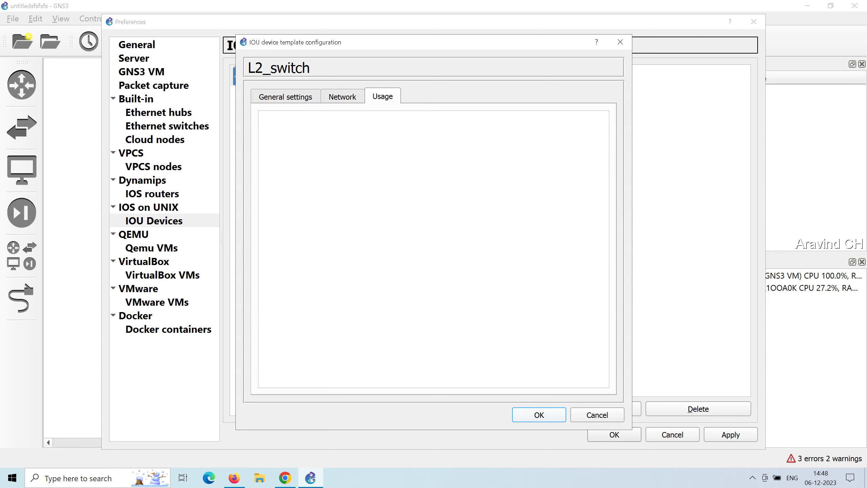
key("Return")
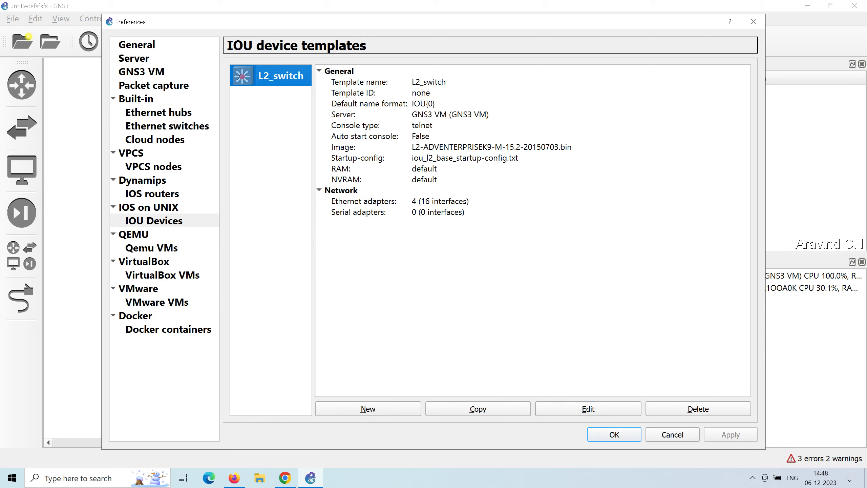
key("Return")
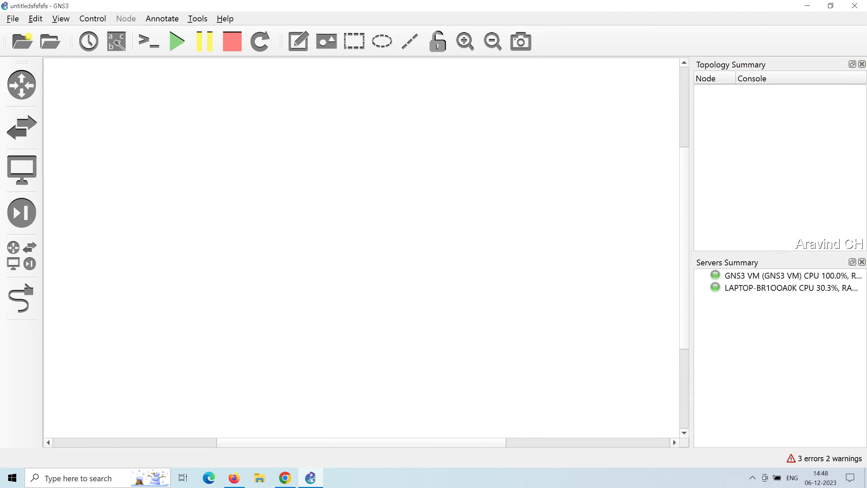
- Place an L2_switch device from the switches on the empty topology canvas
left_click(21, 128)
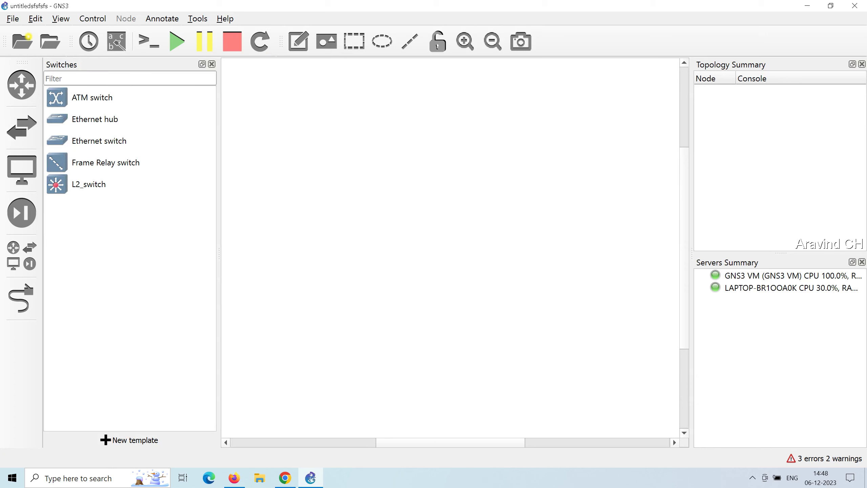
left_click(89, 184)
left_click_drag(89, 184, 347, 182)
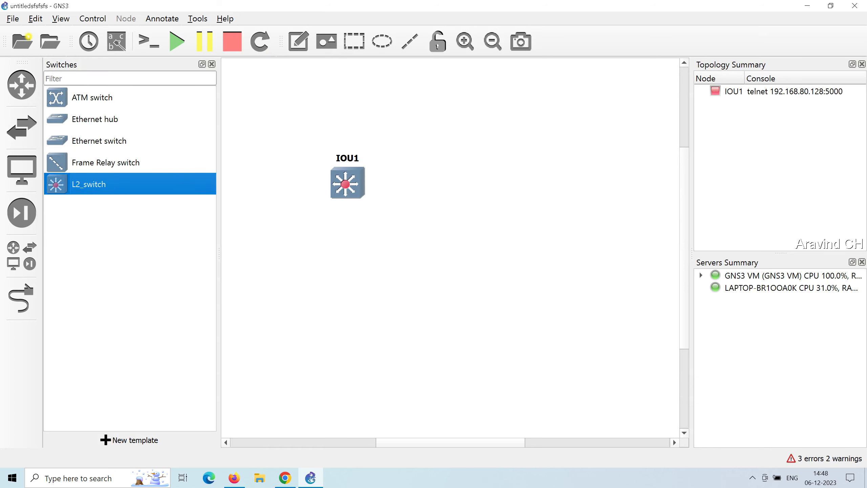
- Try to start the L2_switch node placed on the canvas
left_click(355, 185)
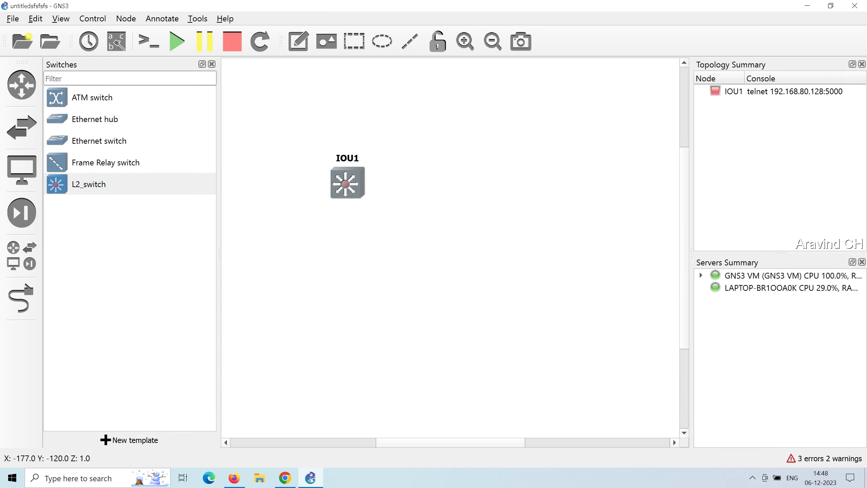
right_click(356, 184)
left_click(384, 41)
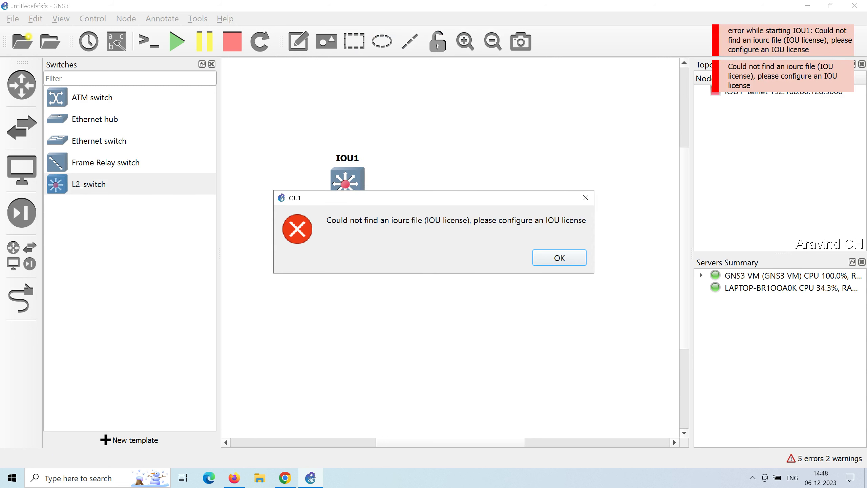
left_click(559, 258)
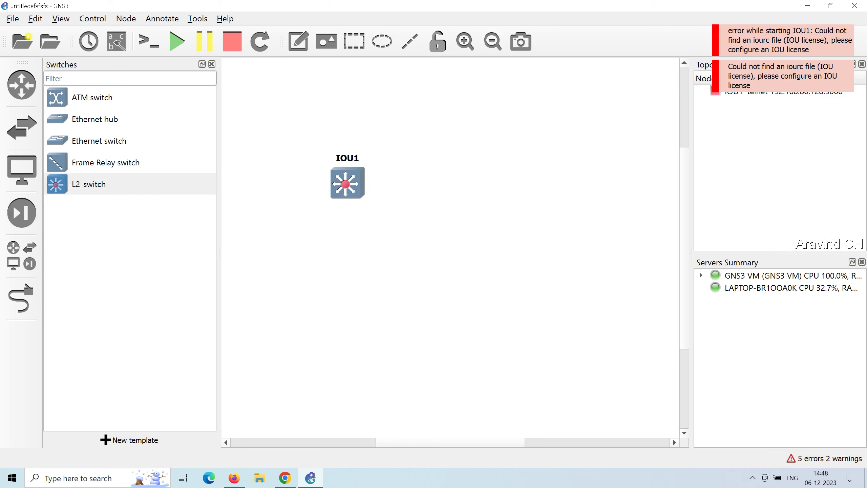
- Examine the placed switch node's general, network and usage configuration, then close it without changes
right_click(340, 180)
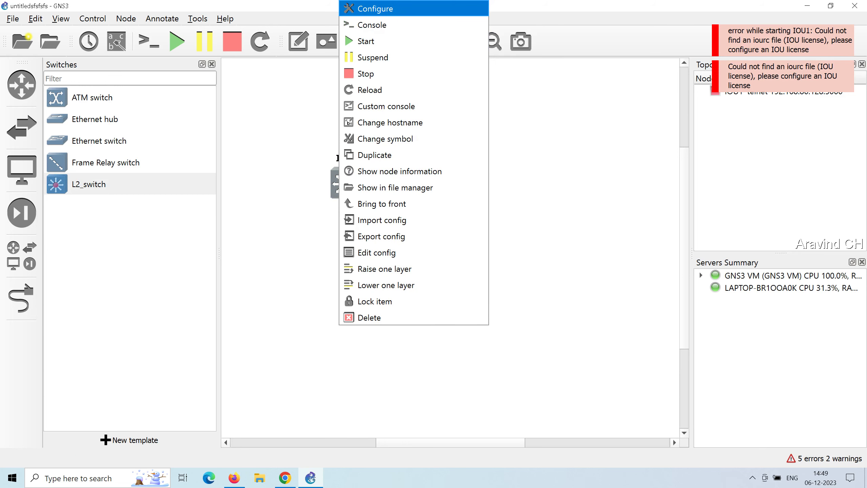
left_click(376, 9)
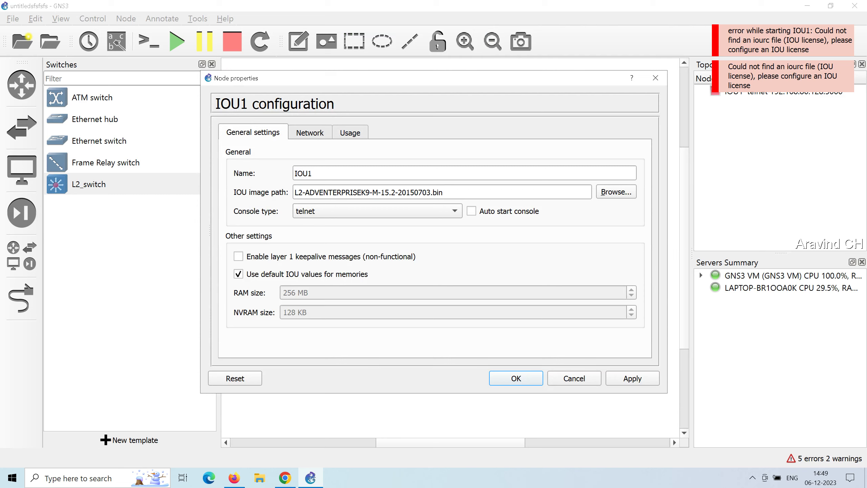
left_click(310, 132)
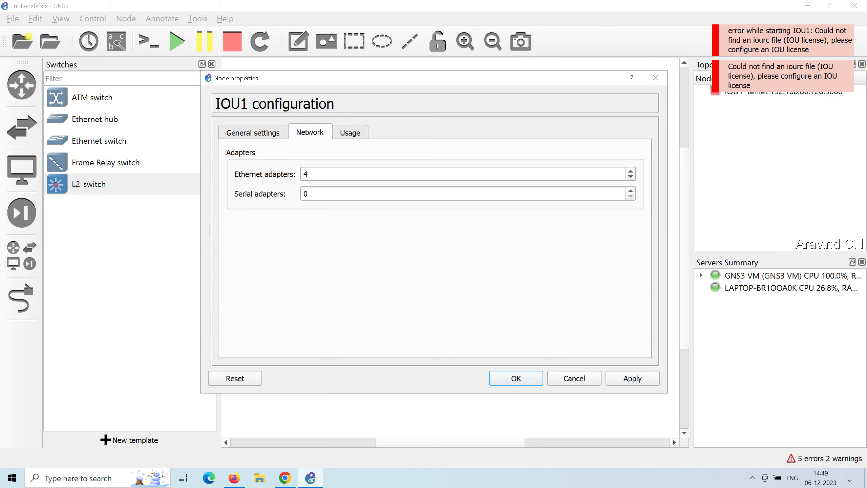
key("ctrl+Tab")
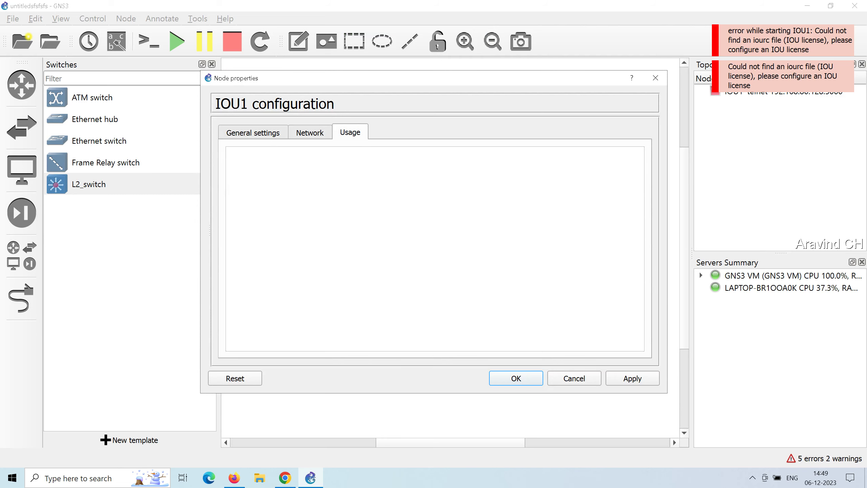
left_click(574, 378)
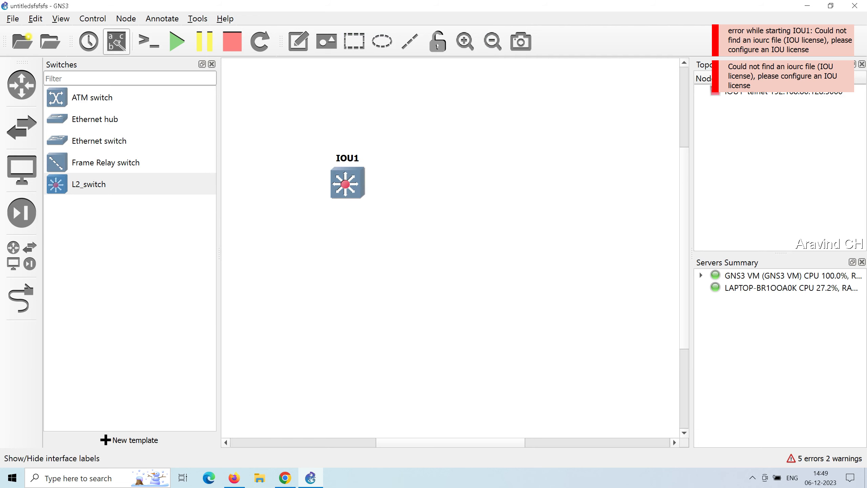
- Examine the L2_switch template's general, network and usage settings in the IOU device preferences
left_click(35, 18)
key("Down")
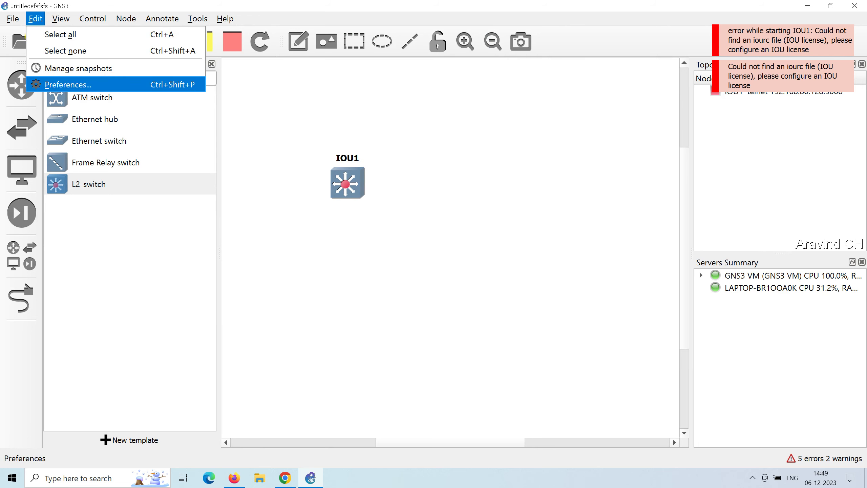
key("Return")
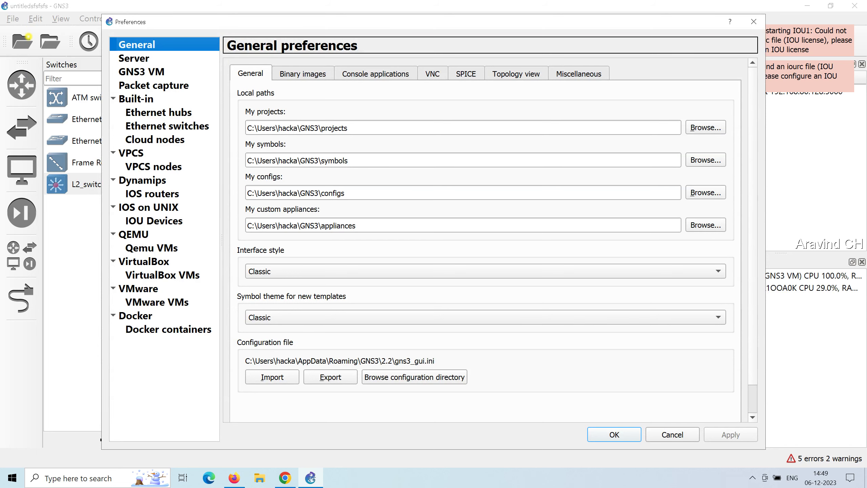
left_click(154, 221)
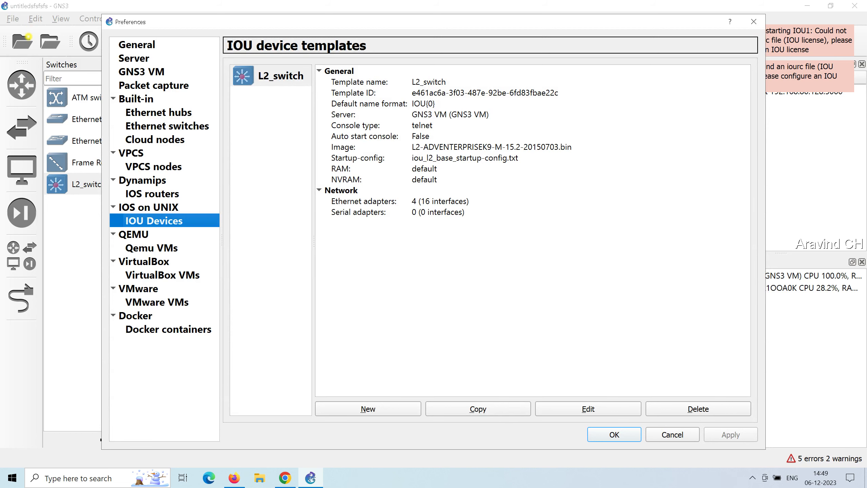
left_click(588, 409)
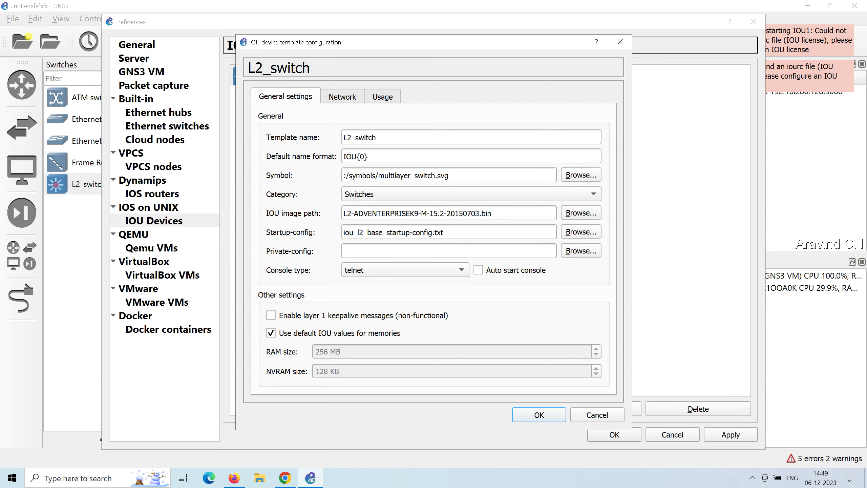
left_click(342, 96)
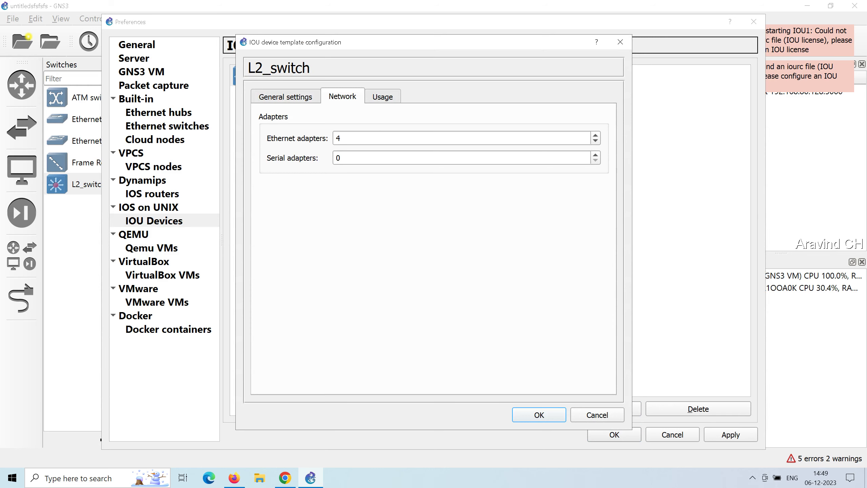
key("ctrl+Tab")
key("ctrl+Tab")
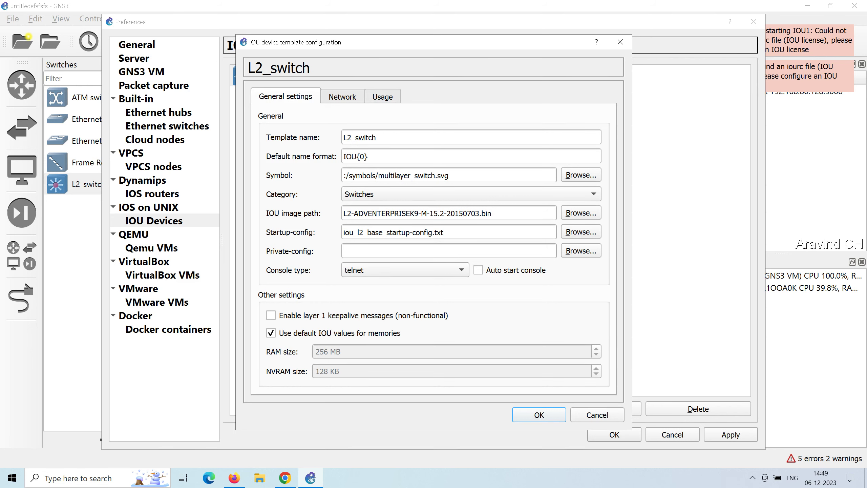
left_click(342, 97)
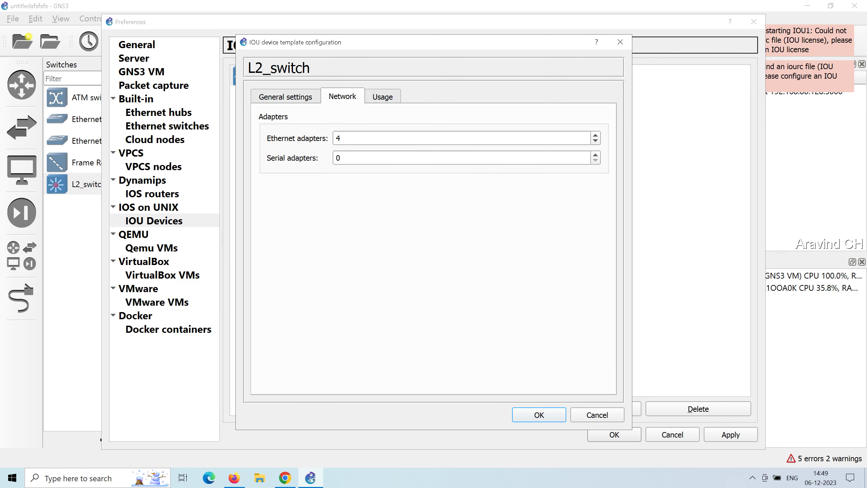
left_click(383, 96)
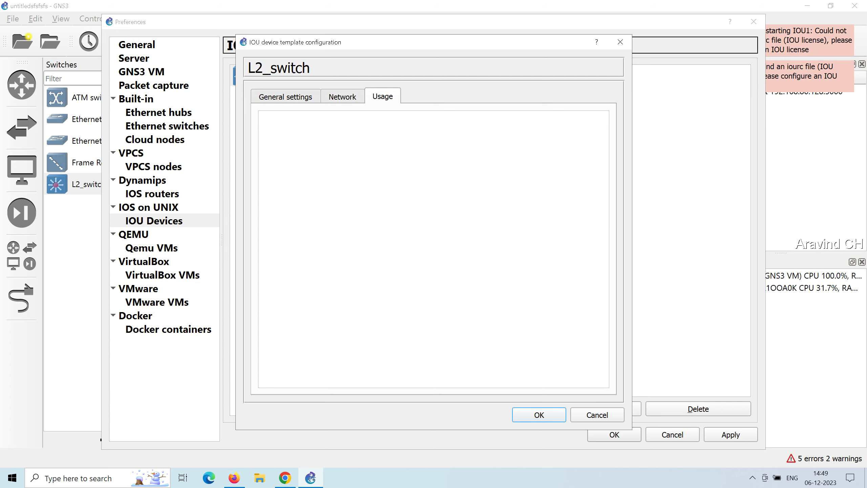
key("Return")
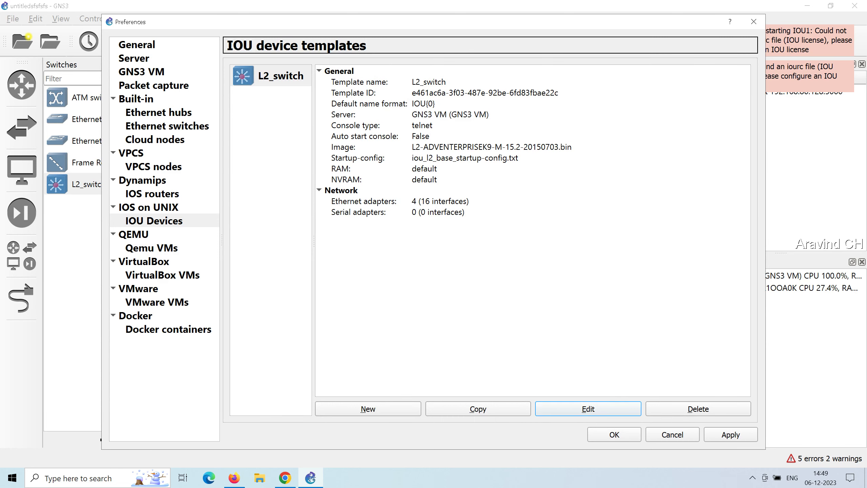
left_click(368, 409)
key("Return")
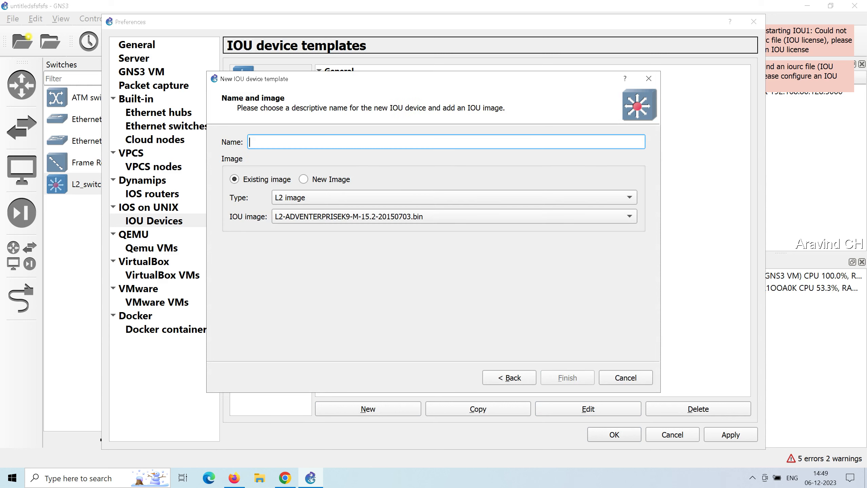
left_click(304, 178)
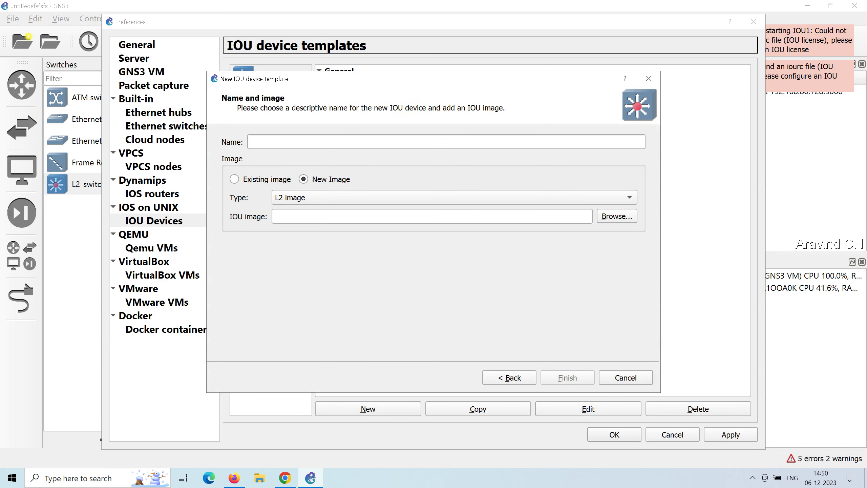
left_click(328, 141)
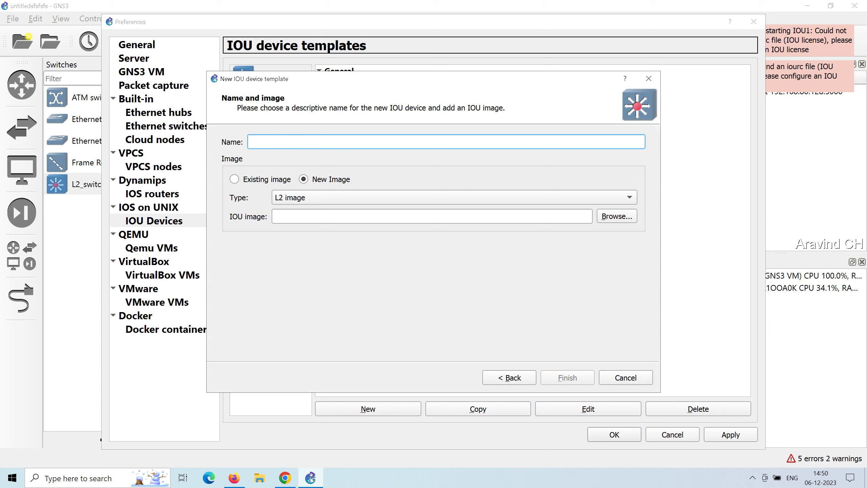
type("layre2")
left_click(616, 216)
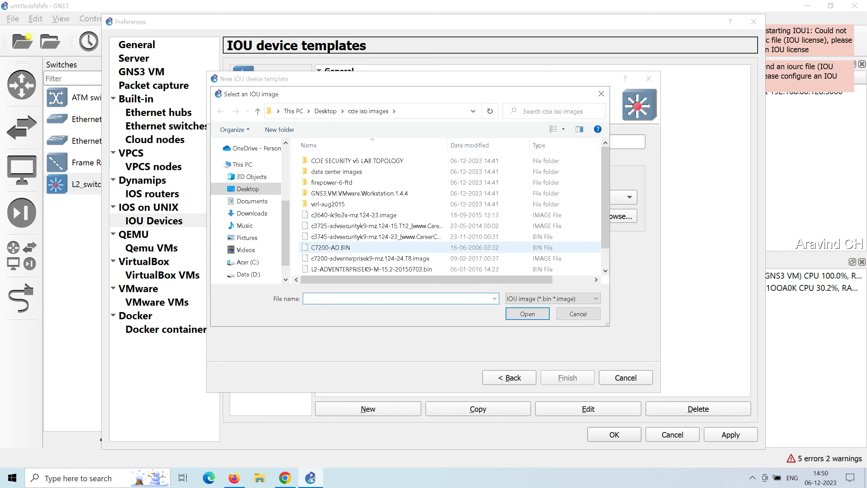
scroll(375, 259, "down", 1)
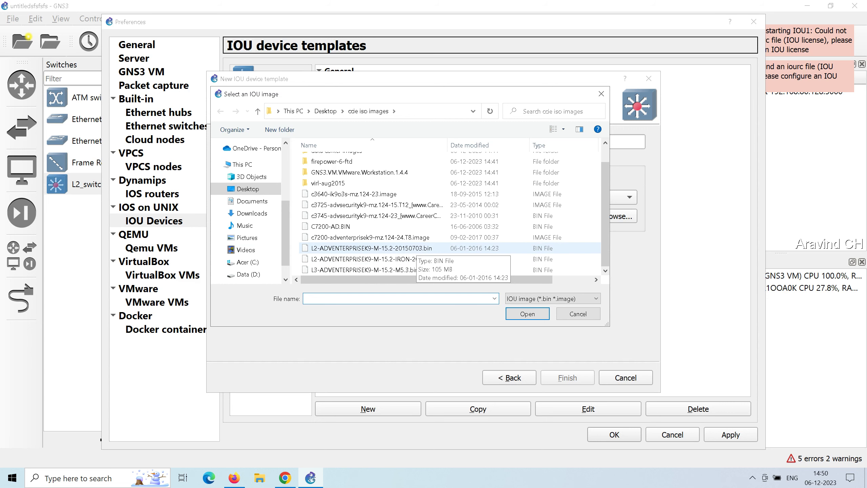
left_click(416, 248)
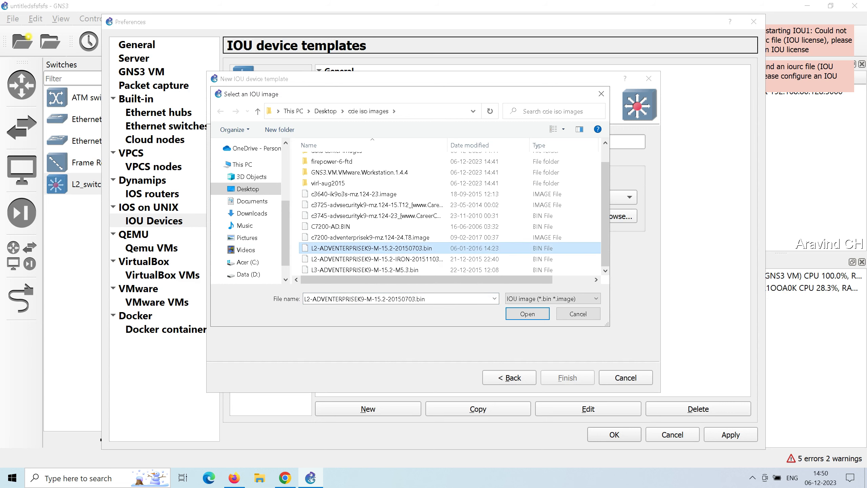
key("Return")
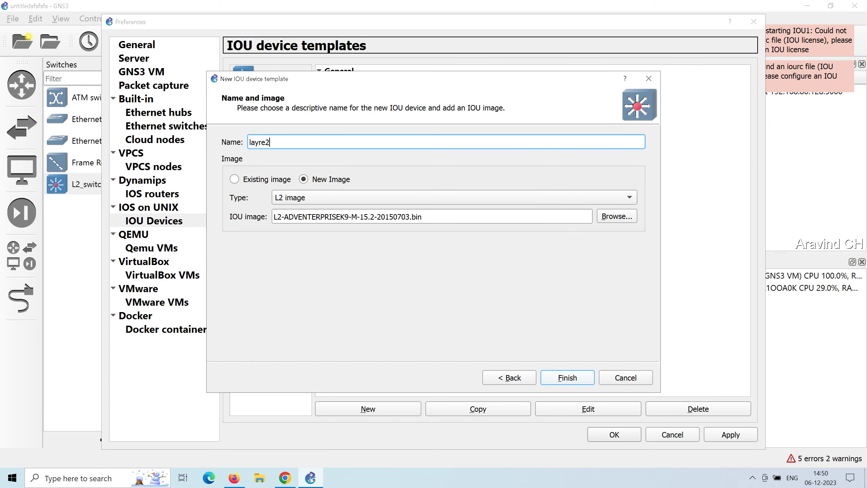
key("Return")
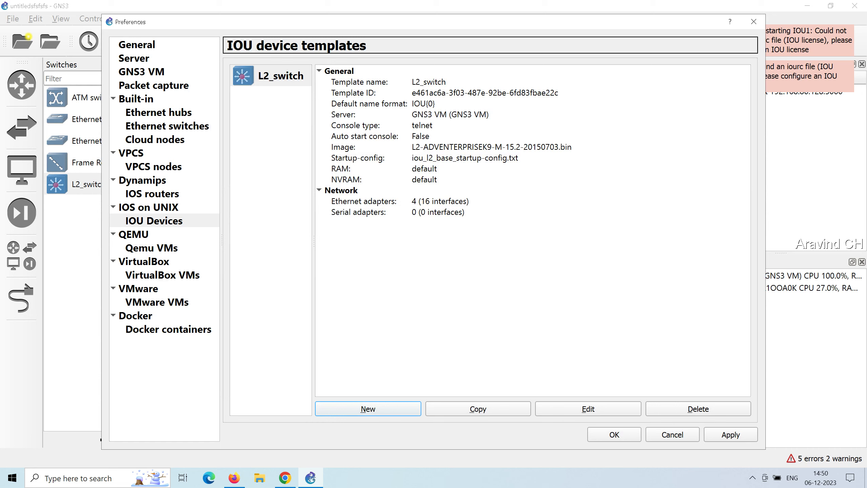
- Decline discarding the unsaved IOU device preferences and apply them instead
left_click(533, 201)
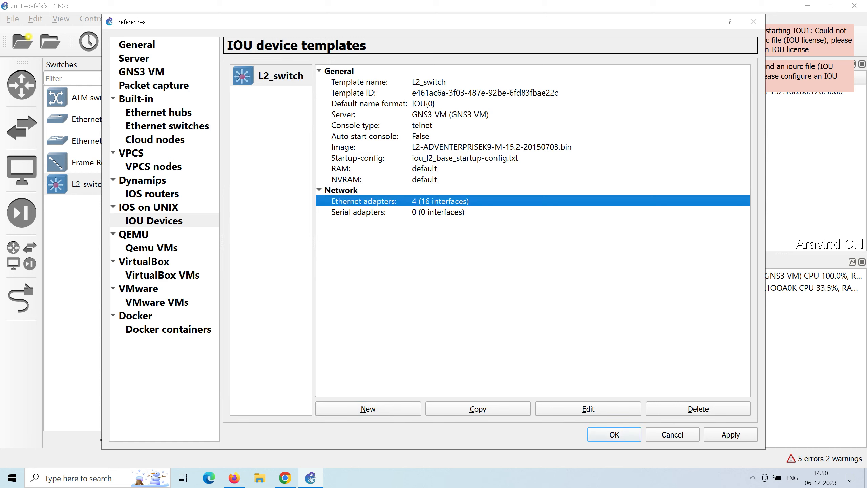
left_click(672, 435)
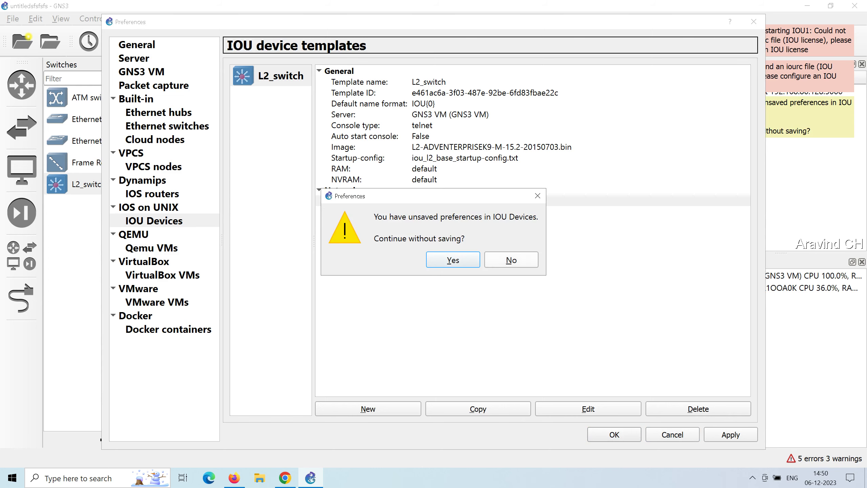
left_click(511, 260)
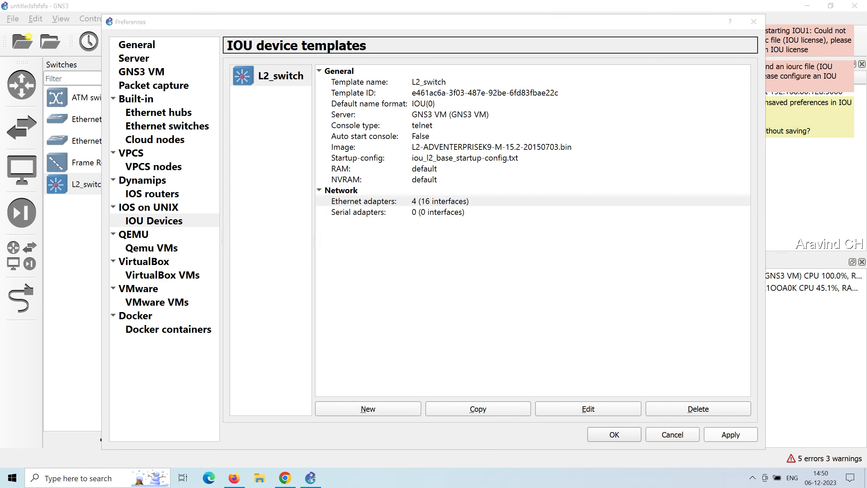
left_click(730, 435)
key("Return")
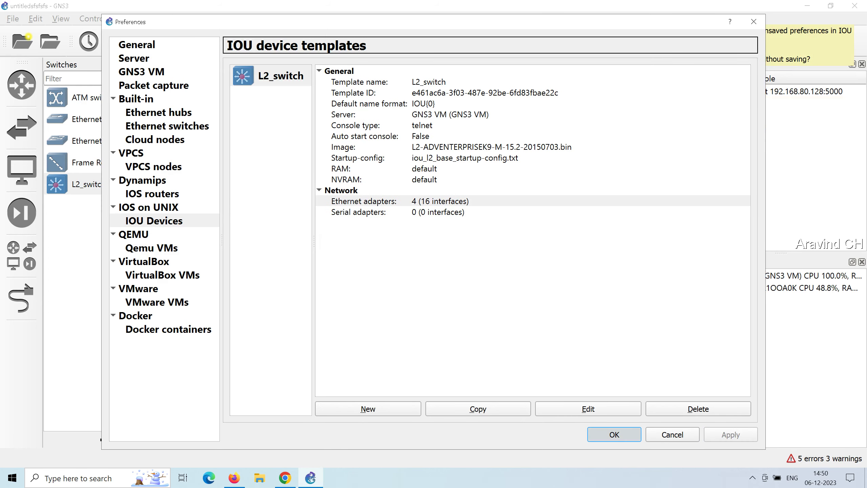
left_click(752, 478)
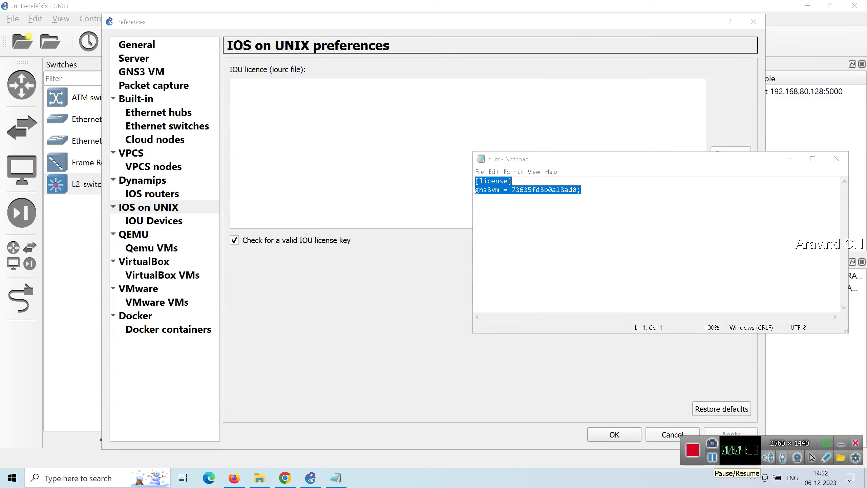
- Paste the copied iourc license key into the IOU licence field and save the preferences
left_click(363, 153)
right_click(363, 153)
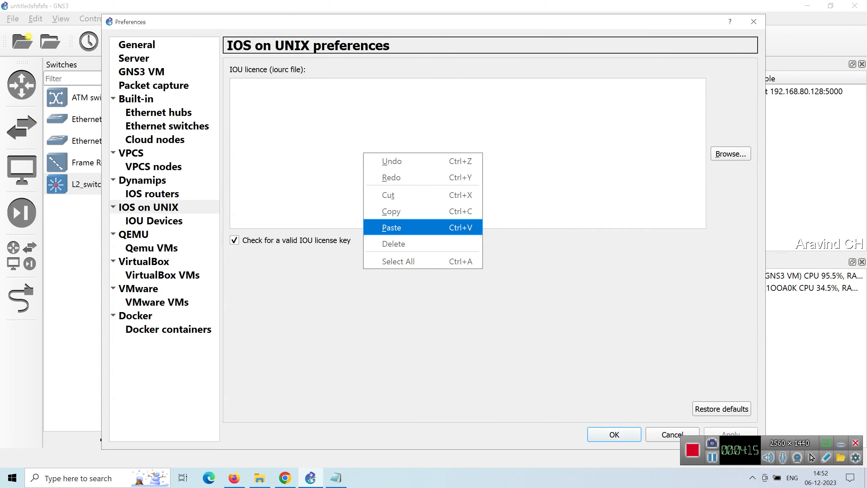
left_click(391, 228)
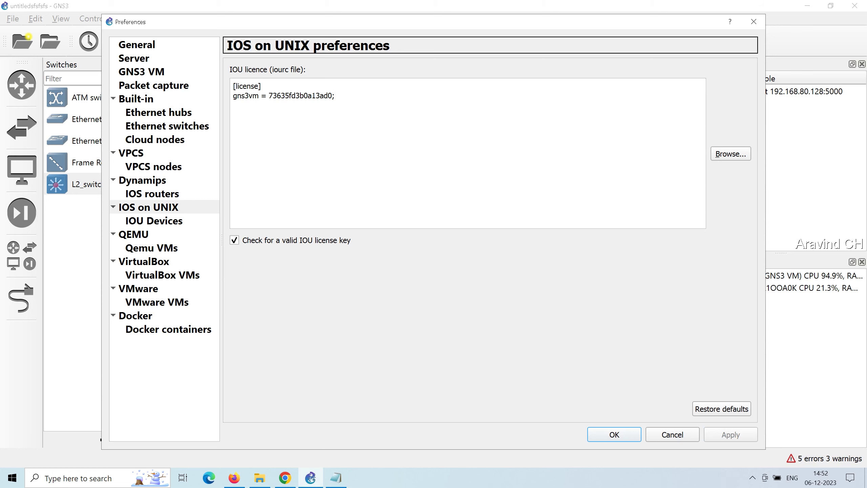
left_click(614, 435)
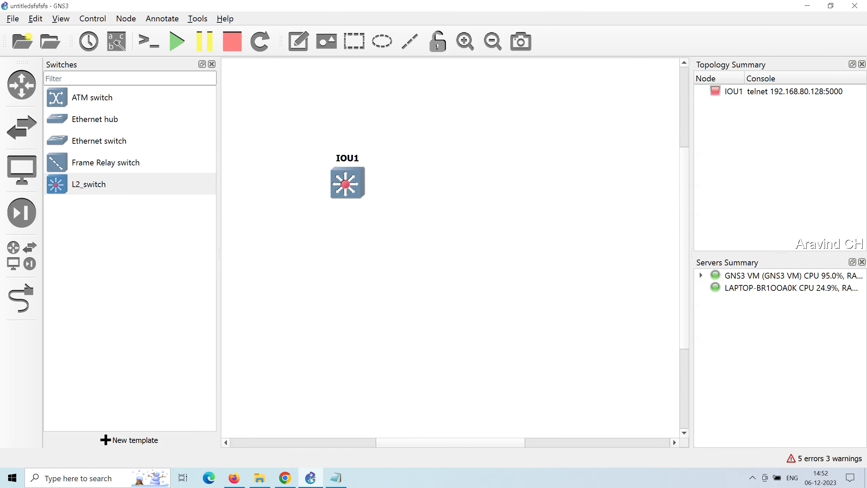
- Start the L2 switch node on the canvas and bring up the command prompt in its console
right_click(354, 181)
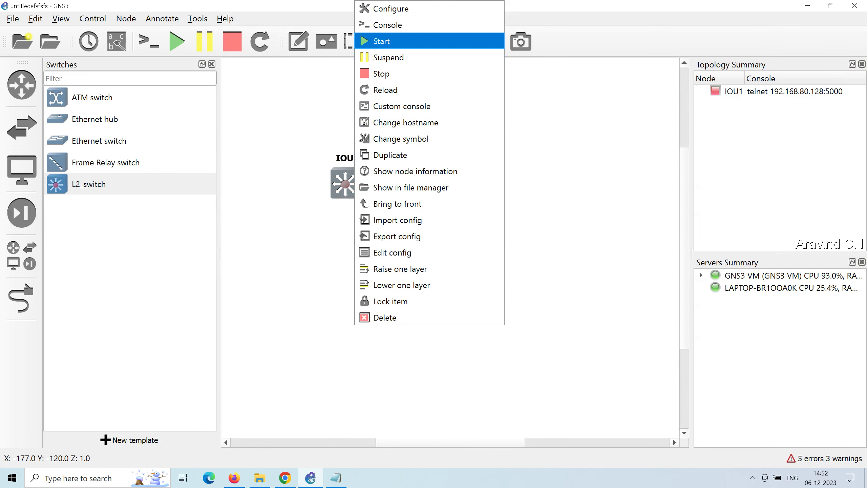
left_click(381, 41)
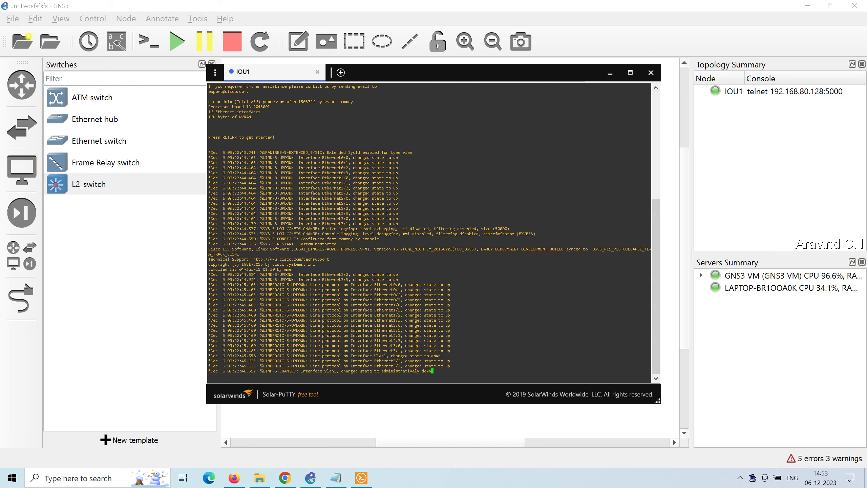
key("Return")
key("Return")
key("Return")
key("Return")
key("Return")
key("Return")
key("Return")
key("Return")
key("Return")
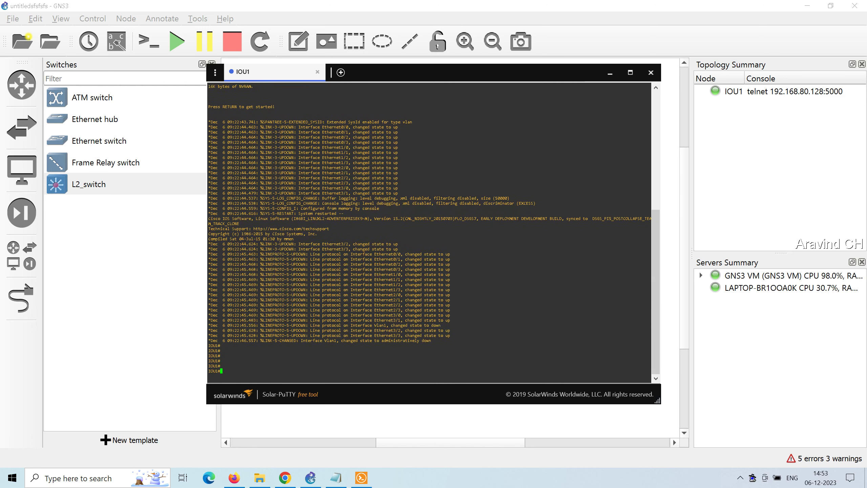
- Run show vlan brief in the switch console to list the configured VLANs and their ports
type("show vla")
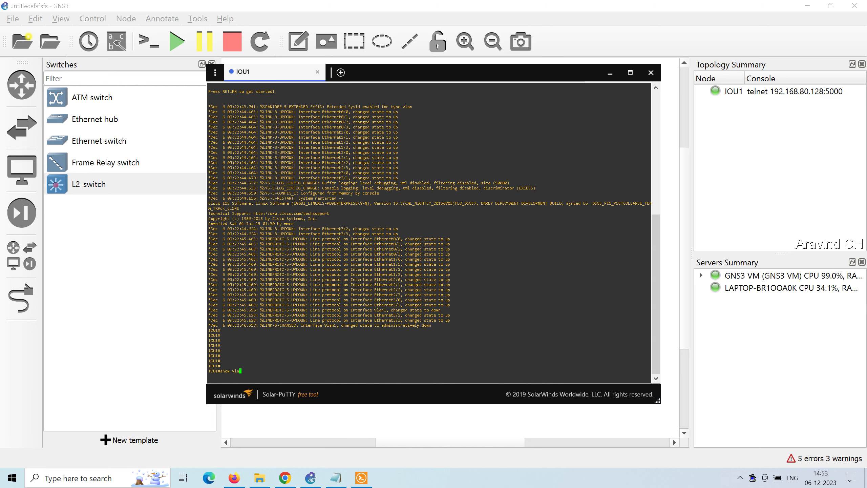
key("BackSpace")
type("an bri")
key("Tab")
key("Return")
key("Return")
key("Return")
key("Return")
key("Return")
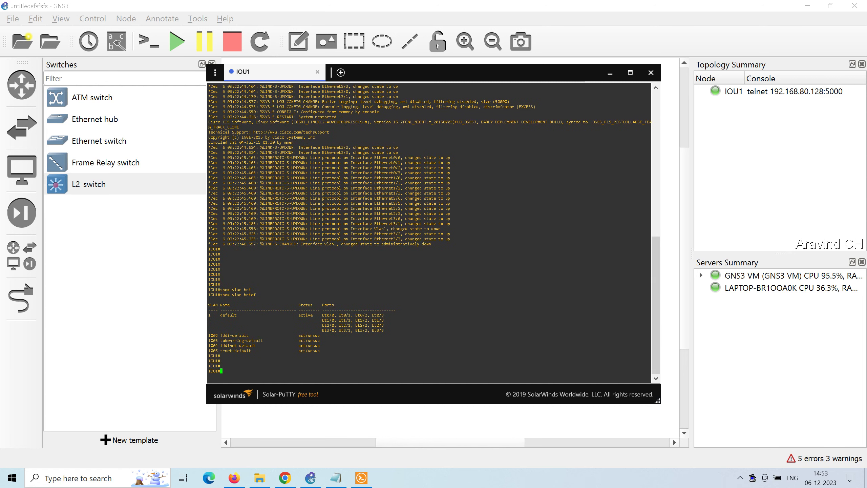
- Enter global configuration mode with conf t and create VLAN 11 on the switch
type("show")
key("BackSpace")
key("BackSpace")
key("BackSpace")
key("BackSpace")
key("BackSpace")
type("conf t")
key("Return")
type("vlan ")
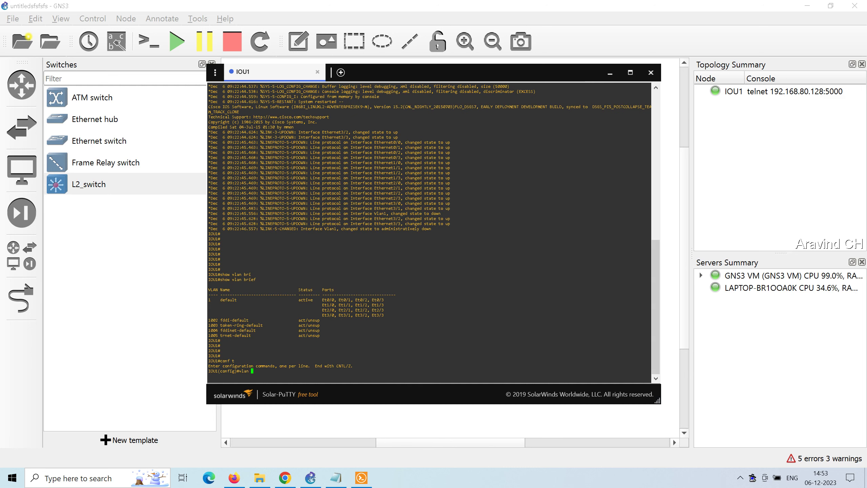
type("11")
key("Return")
- Display the built-in help for the commands available in VLAN configuration mode, then quit the listing
type("inter")
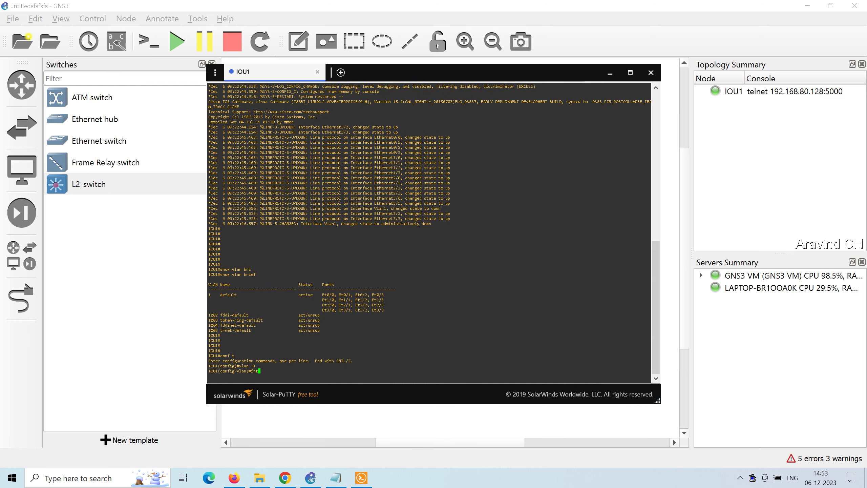
key("Tab")
key("BackSpace")
key("BackSpace")
key("BackSpace")
key("BackSpace")
key("BackSpace")
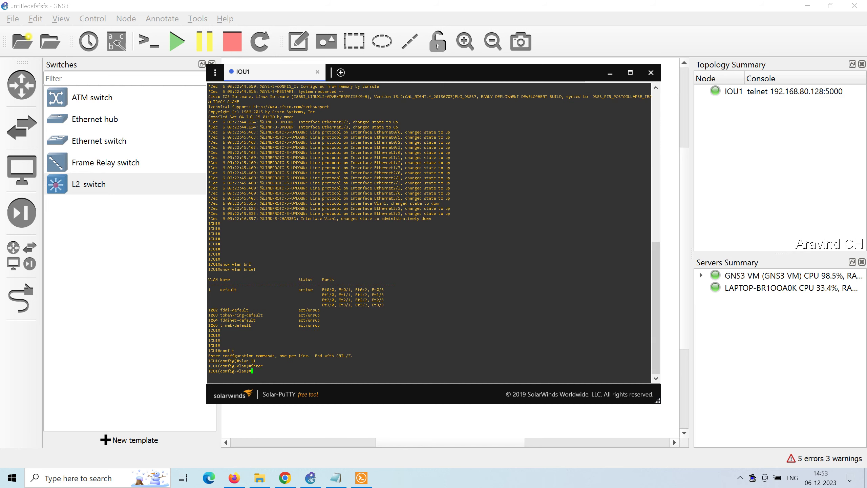
type("?")
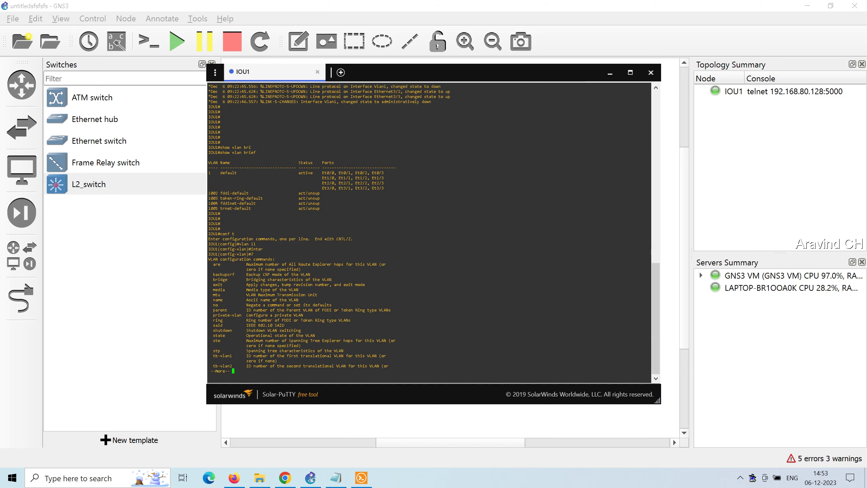
type("q")
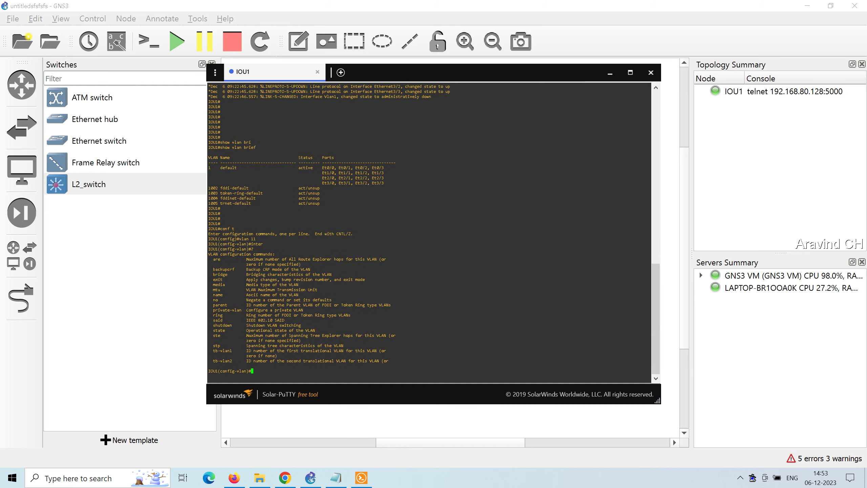
- Exit VLAN configuration mode to return to the switch's global configuration mode
key("Return")
key("Return")
key("Return")
key("Return")
key("Return")
type("exit")
key("Return")
- Try to run show vlan from the switch's global configuration mode
type("s")
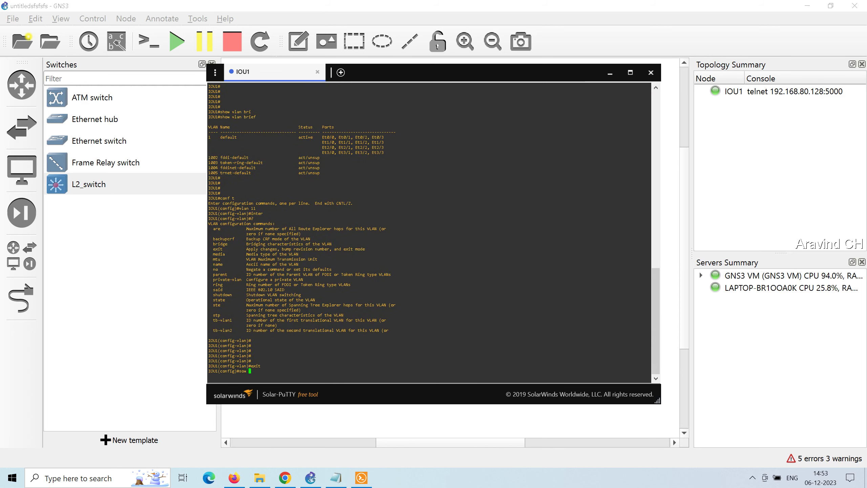
type("how vlan br")
key("Tab")
key("BackSpace")
key("BackSpace")
key("BackSpace")
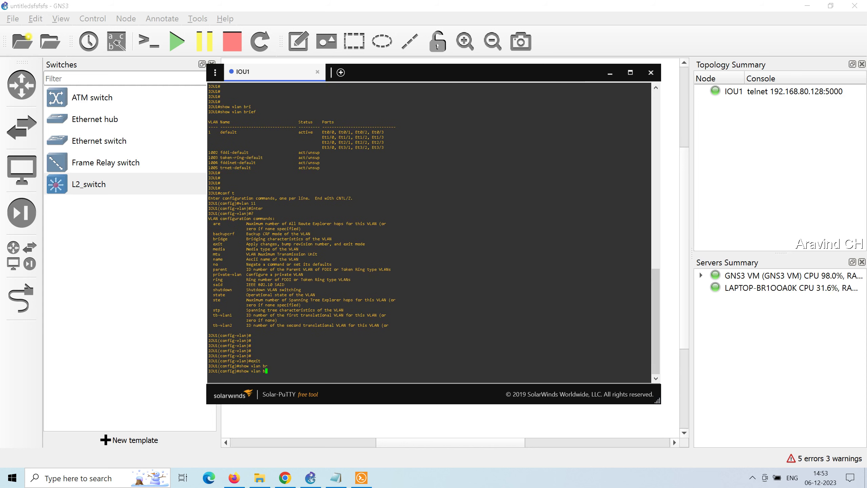
key("Return")
- Exit global configuration mode and run show vlan to check the switch's VLAN table
type("e")
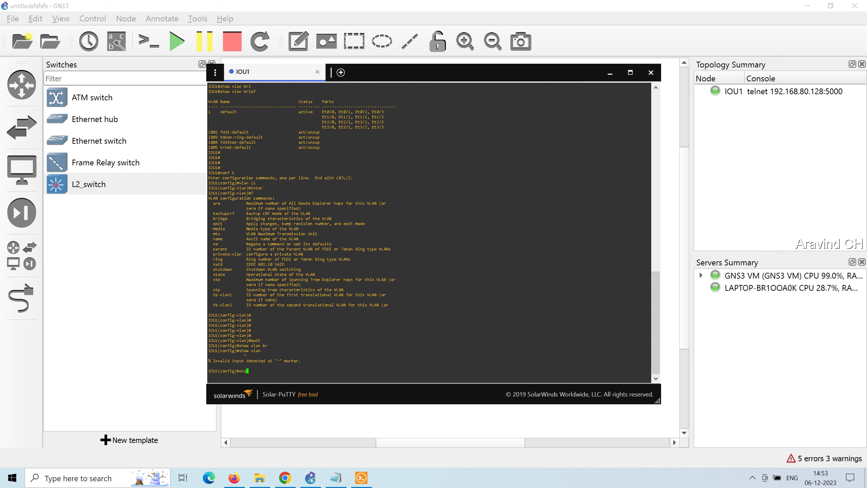
type("xit")
key("Return")
type("show vlan")
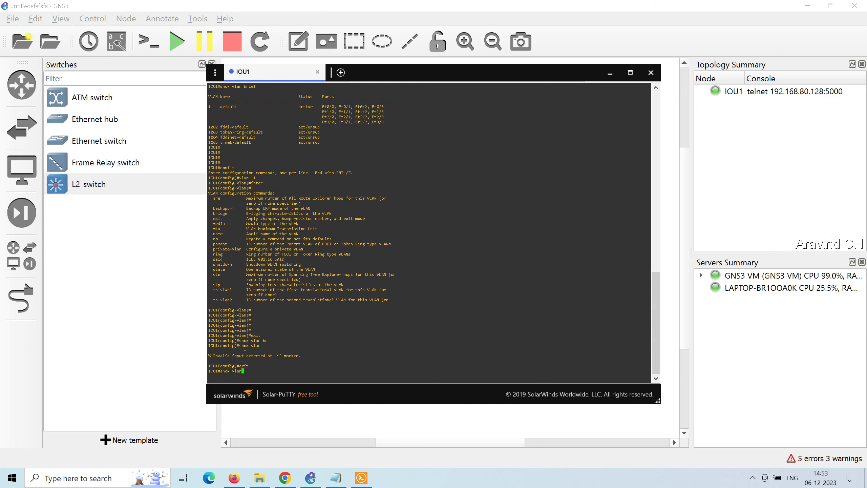
key("Return")
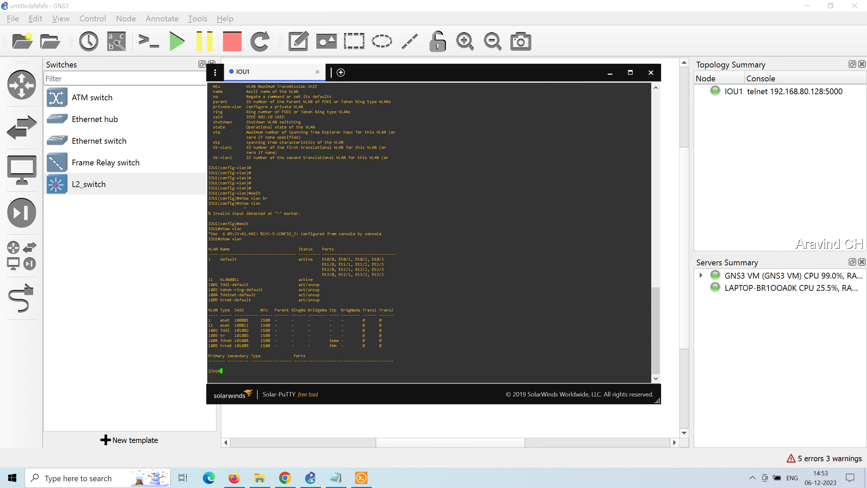
key("Return")
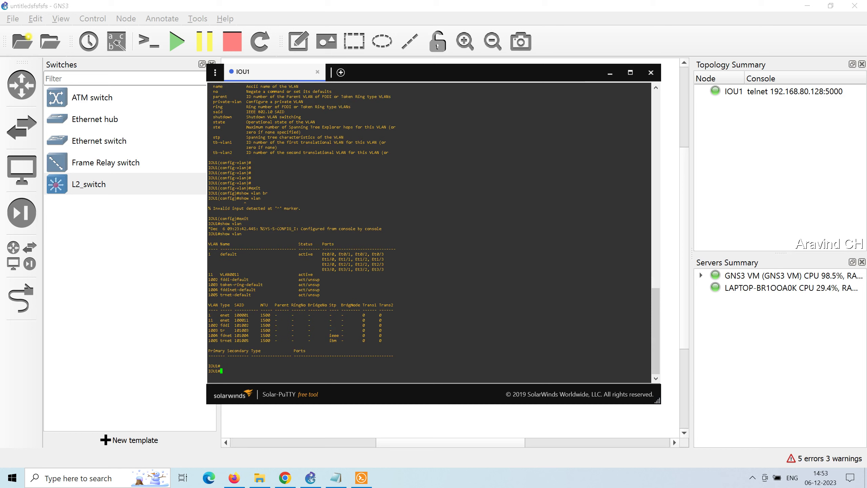
left_click(752, 478)
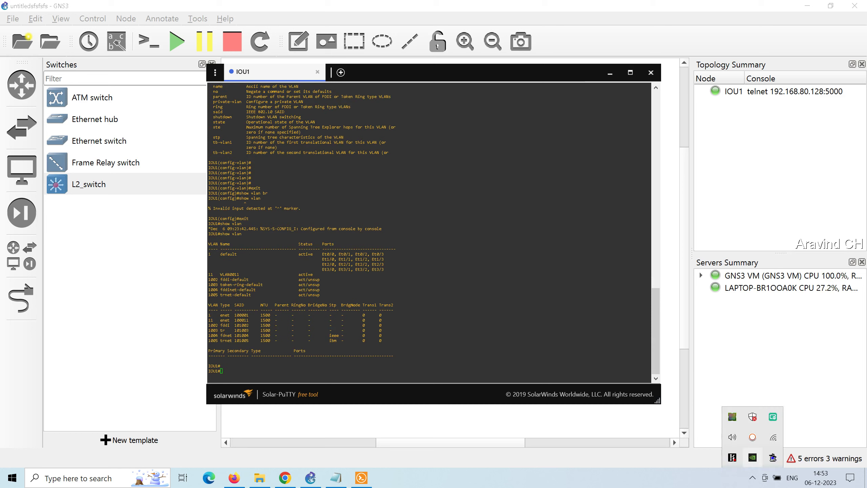